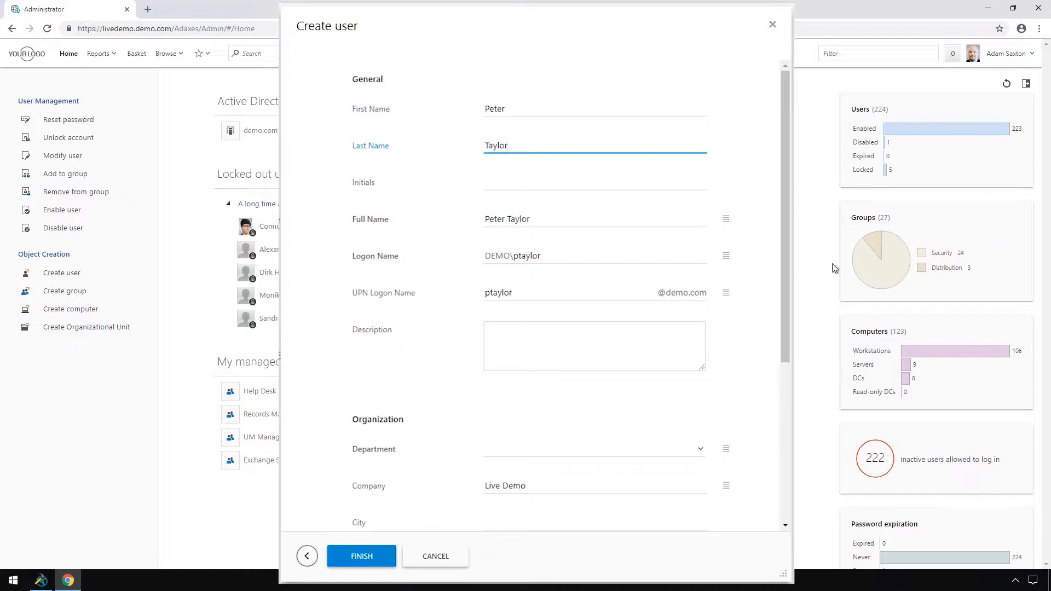
Step: In the Adaxes Administration Console, open the User Pattern's Full Name property for editing and clear its default value
click(41, 581)
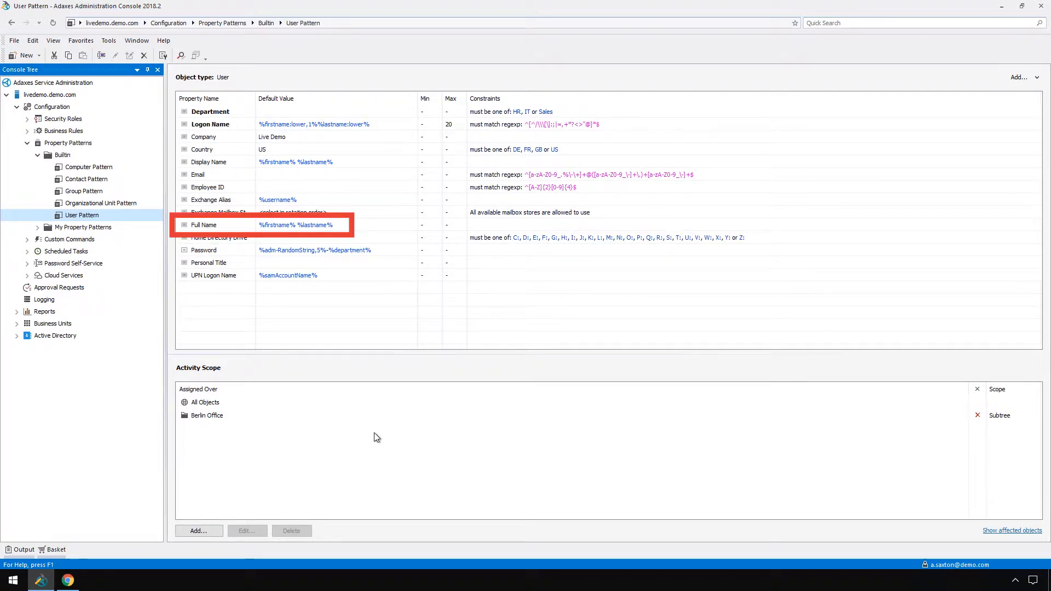
right_click(237, 226)
click(264, 246)
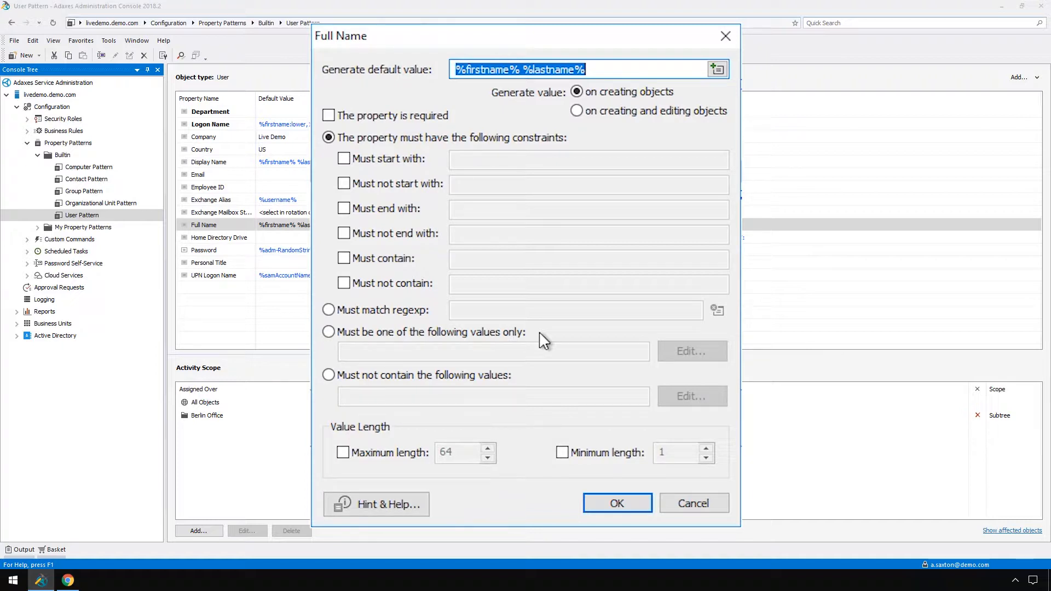
key(Delete)
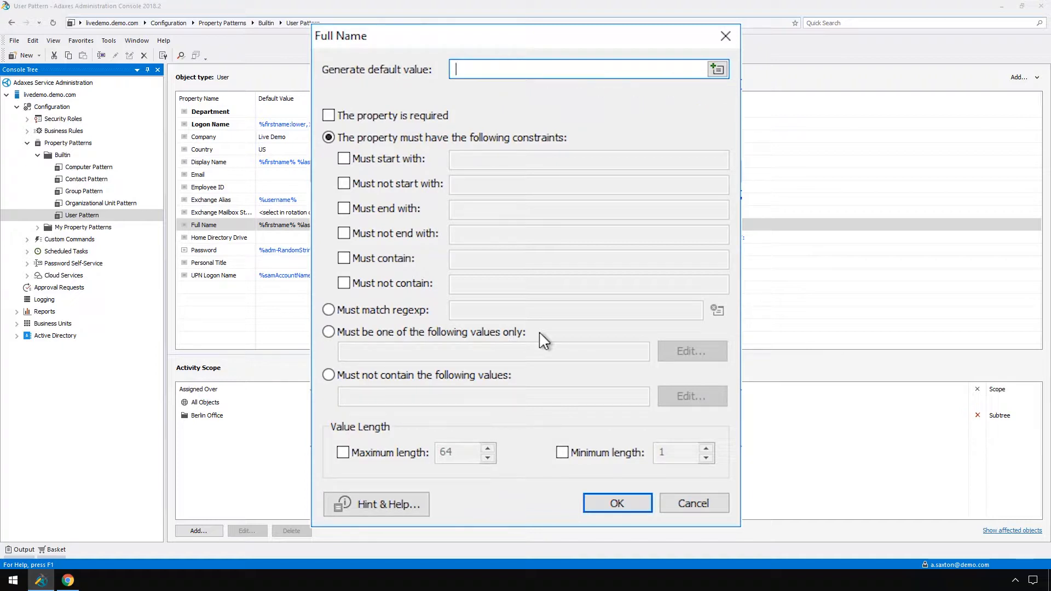
Step: Insert the lastname value reference with its letter case changed to upper as the Full Name default value
click(722, 70)
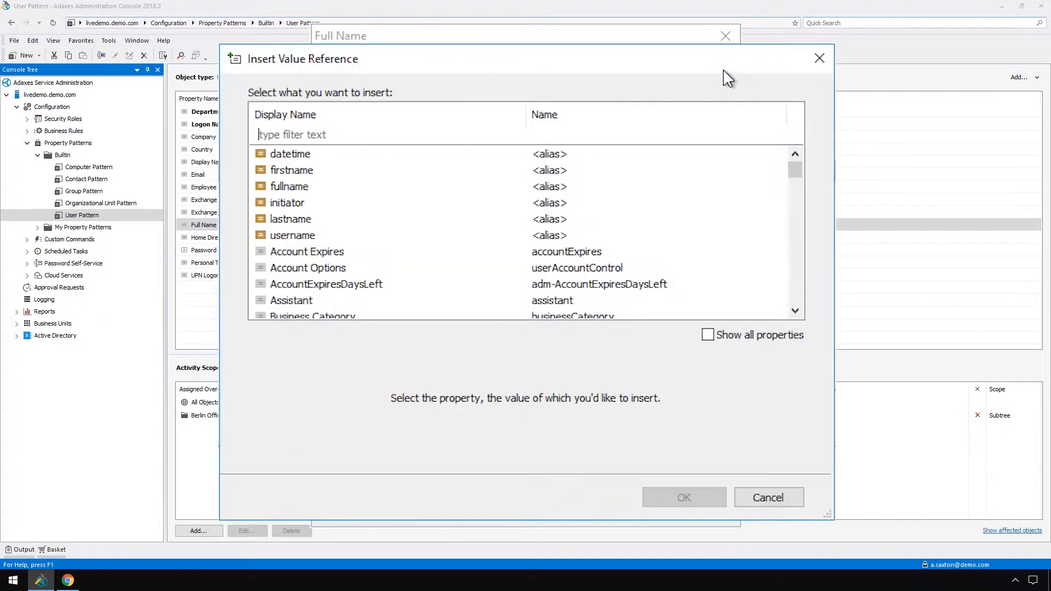
text(lastnam)
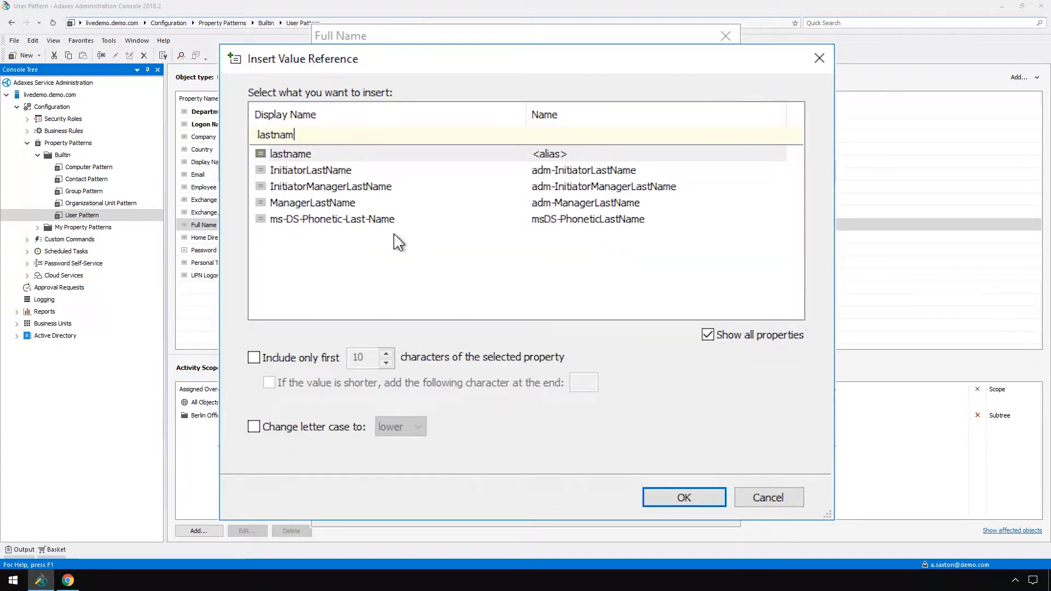
click(382, 155)
click(255, 427)
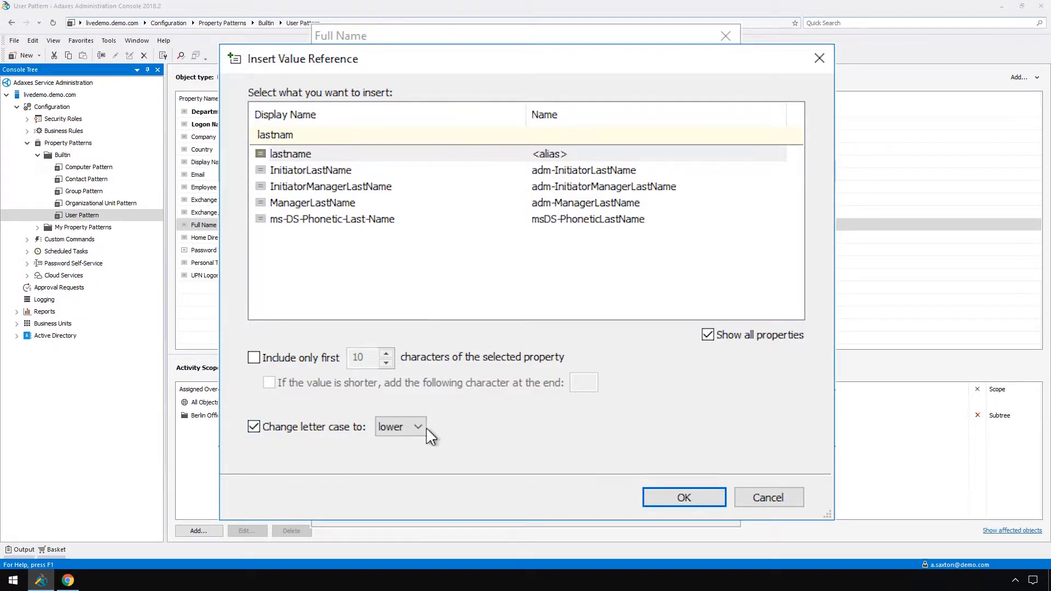
click(419, 427)
click(413, 454)
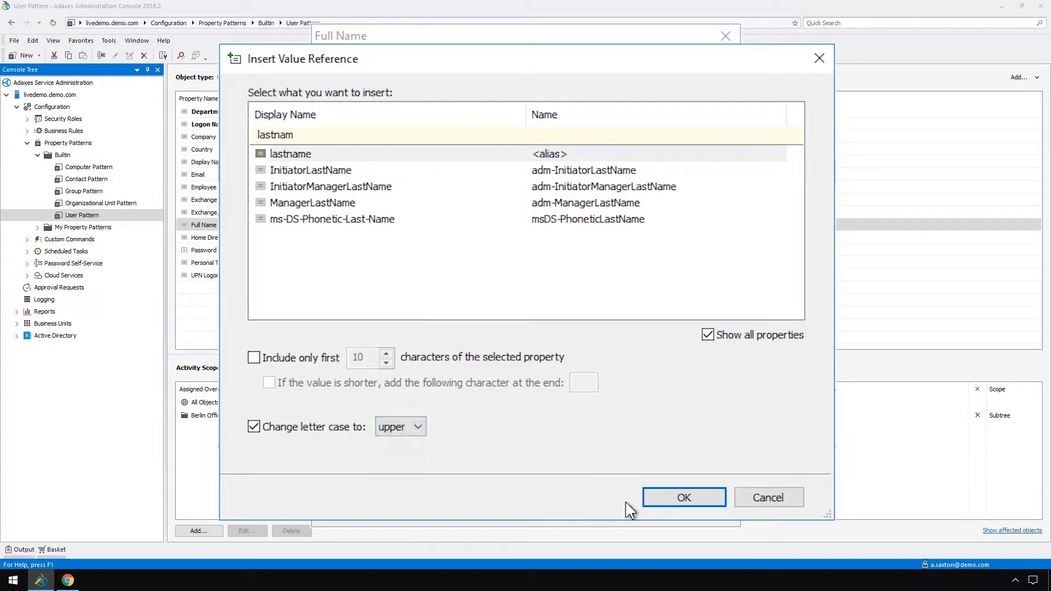
click(684, 498)
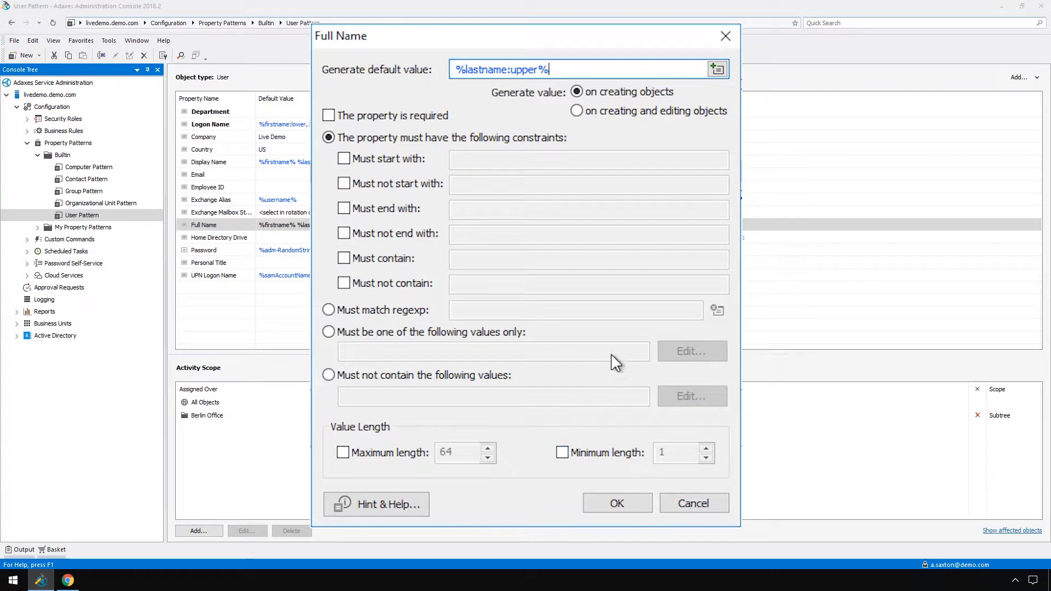
Step: Append ", %firstname%" to the Full Name default value, and discard the changes to the property
text(, %fir%)
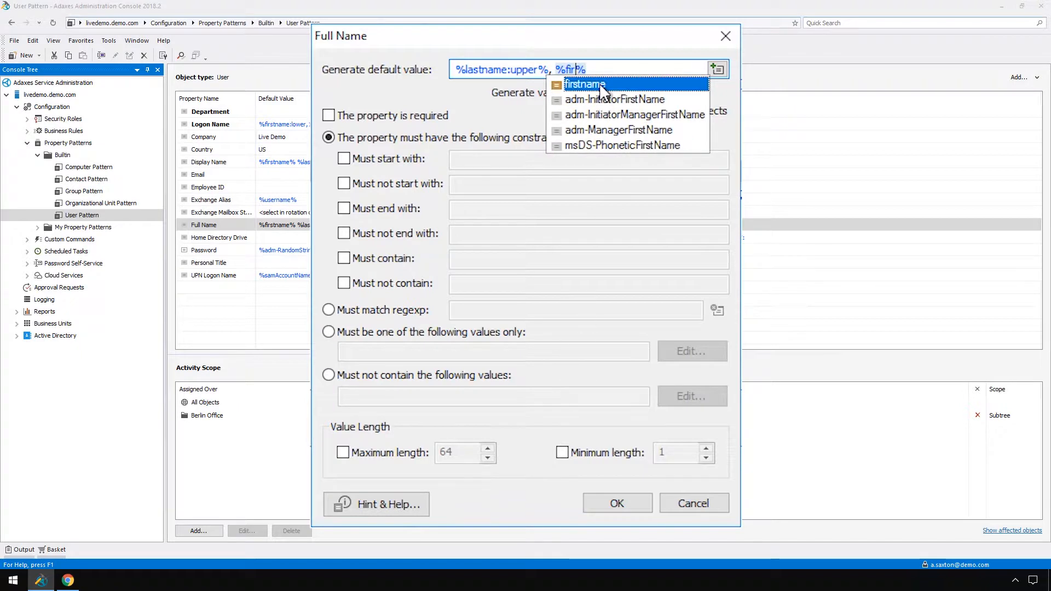
click(601, 85)
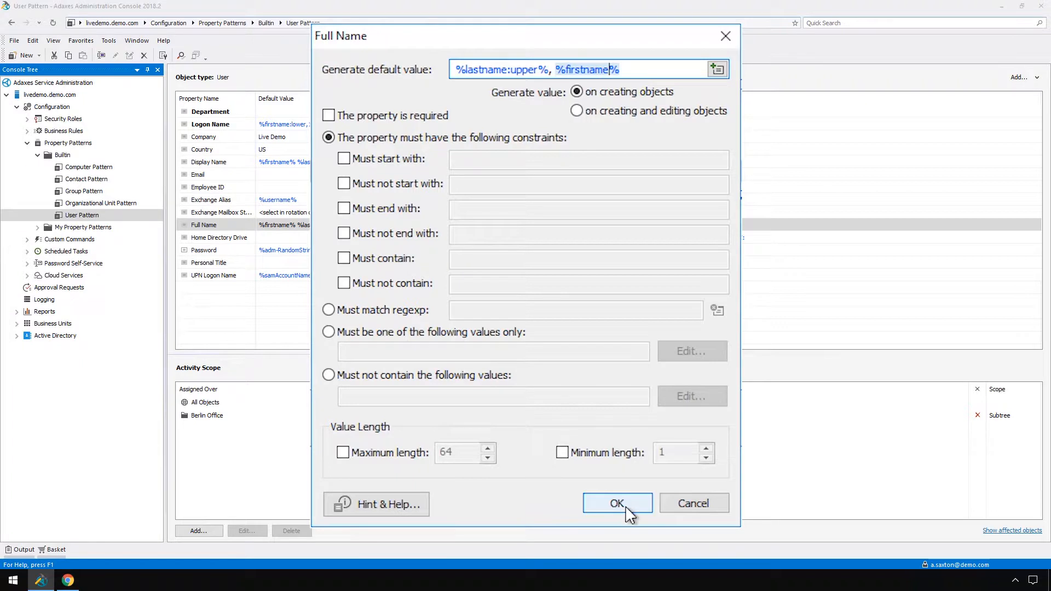
click(691, 504)
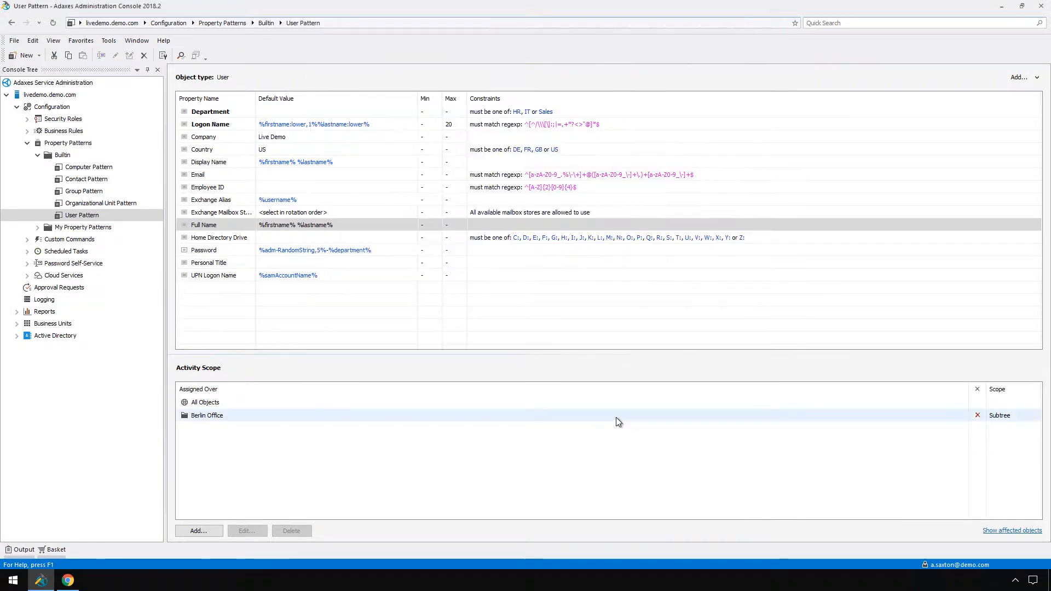
Step: In the Create user form in Chrome, try to finish without a department, and set Department to HR
click(228, 126)
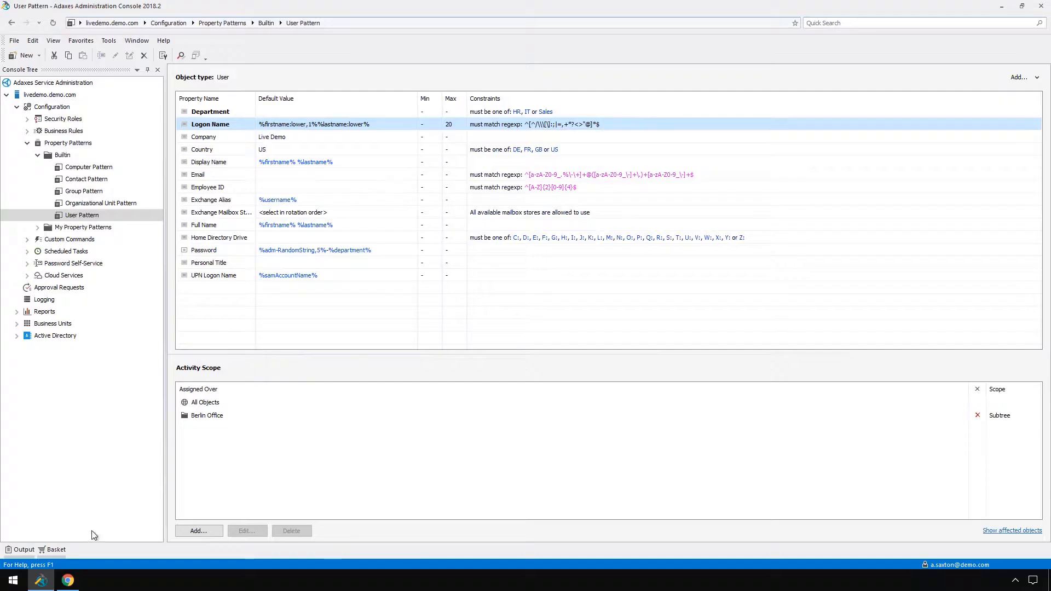
click(68, 580)
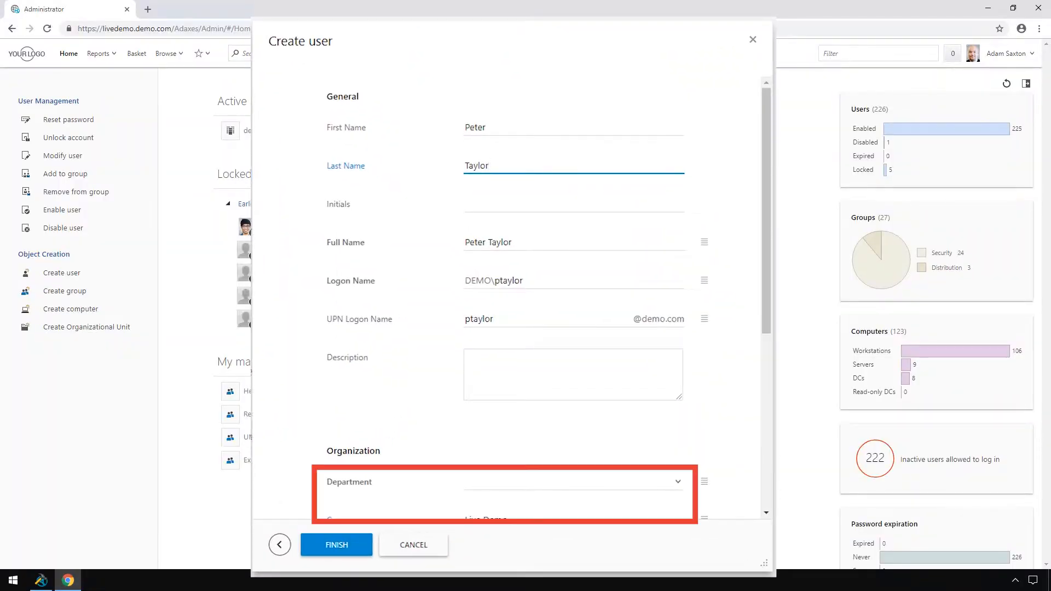
click(336, 545)
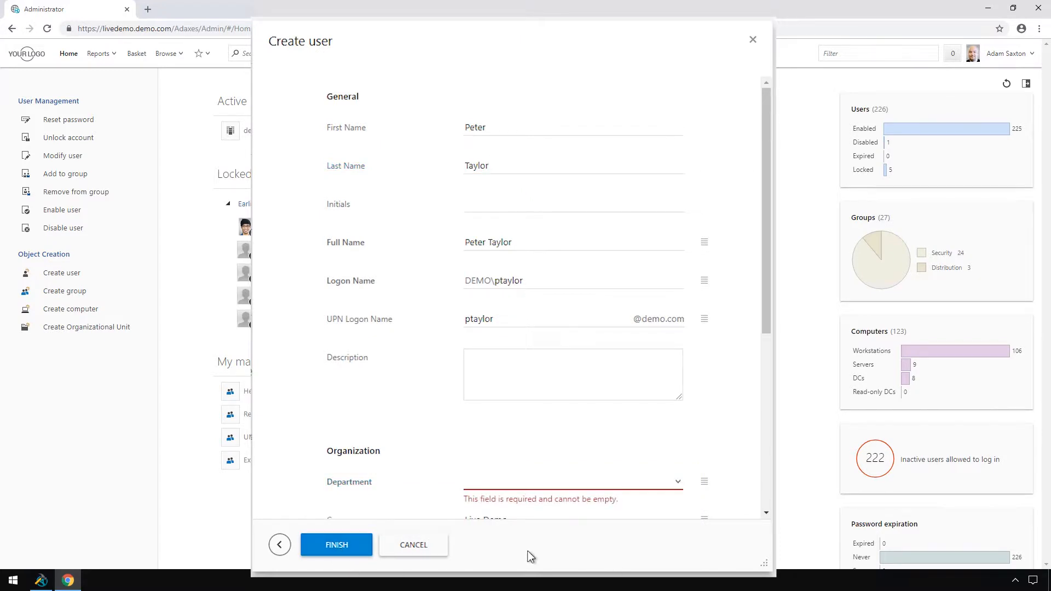
click(535, 483)
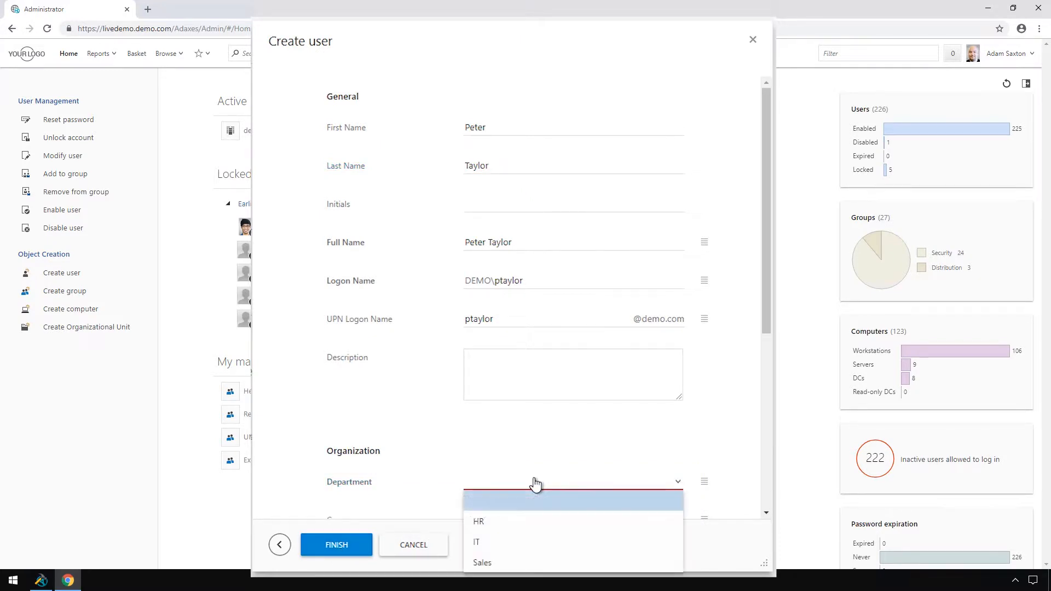
click(488, 520)
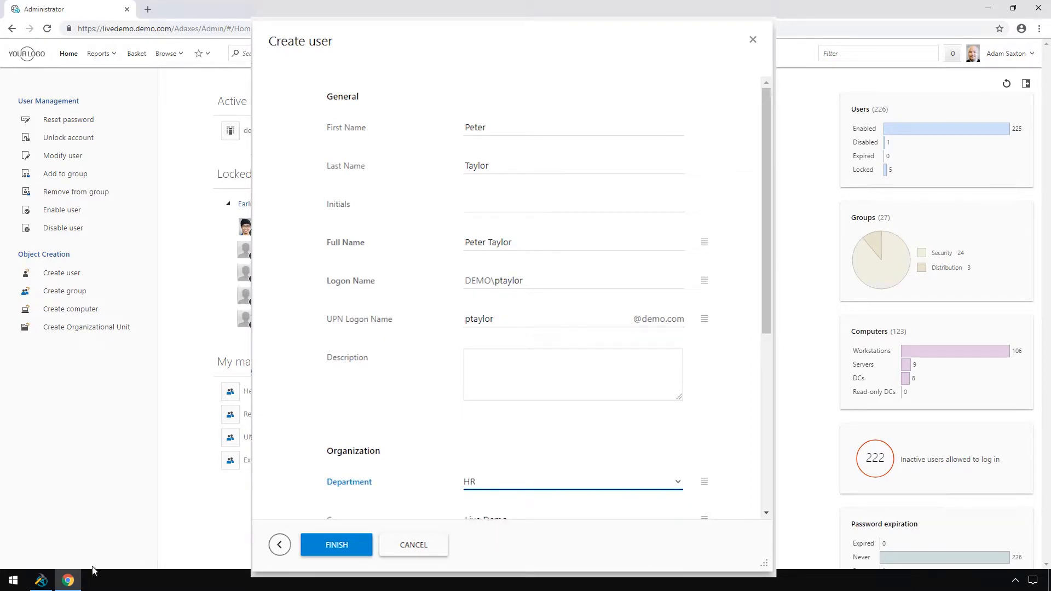
Step: In the Administration Console, add Accounting to the allowed values of the User Pattern's Department property
click(41, 580)
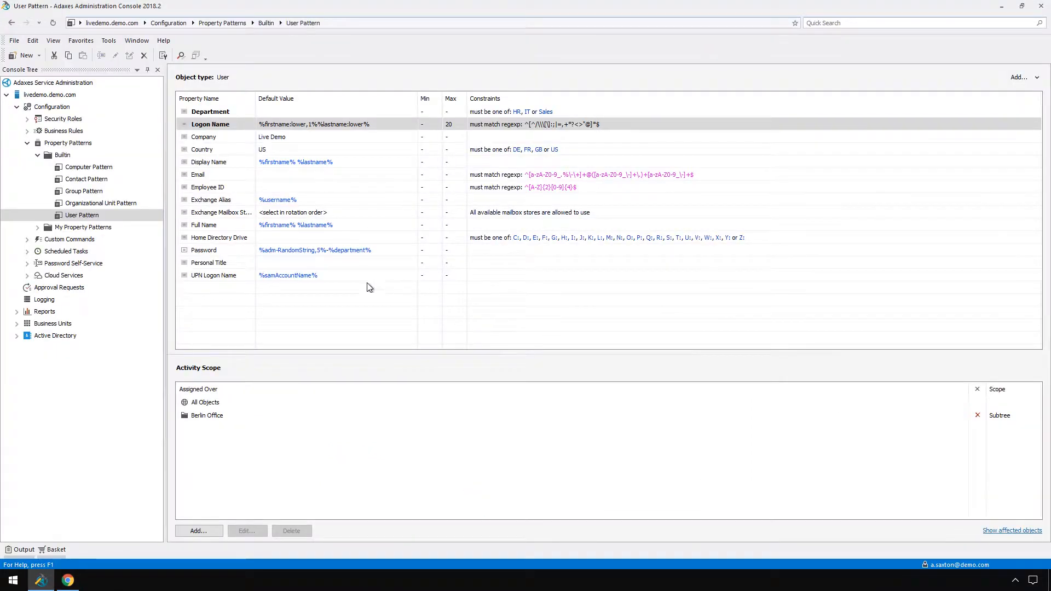
right_click(238, 110)
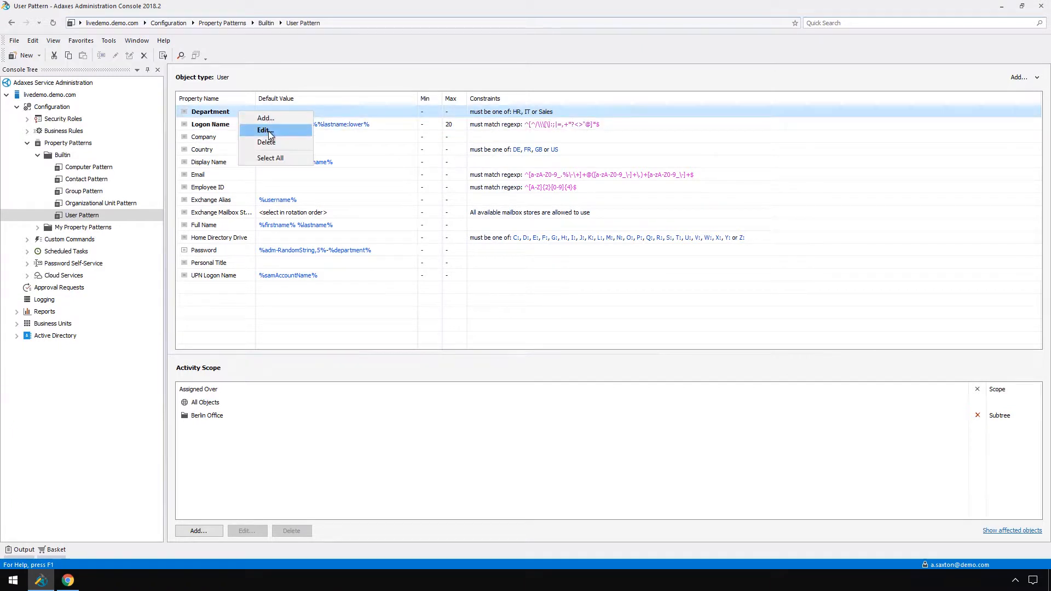
click(268, 131)
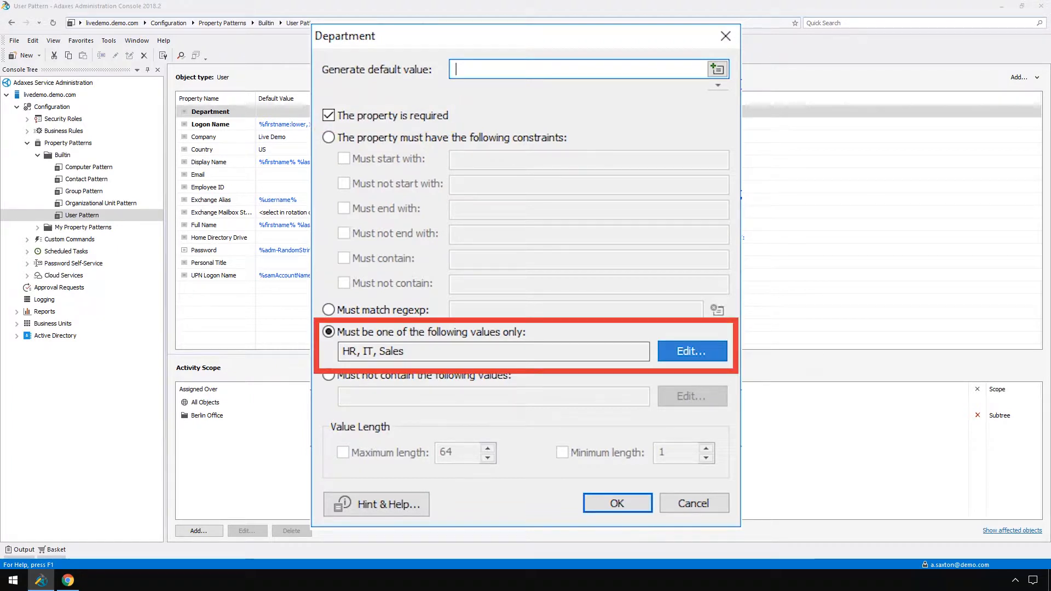
click(699, 350)
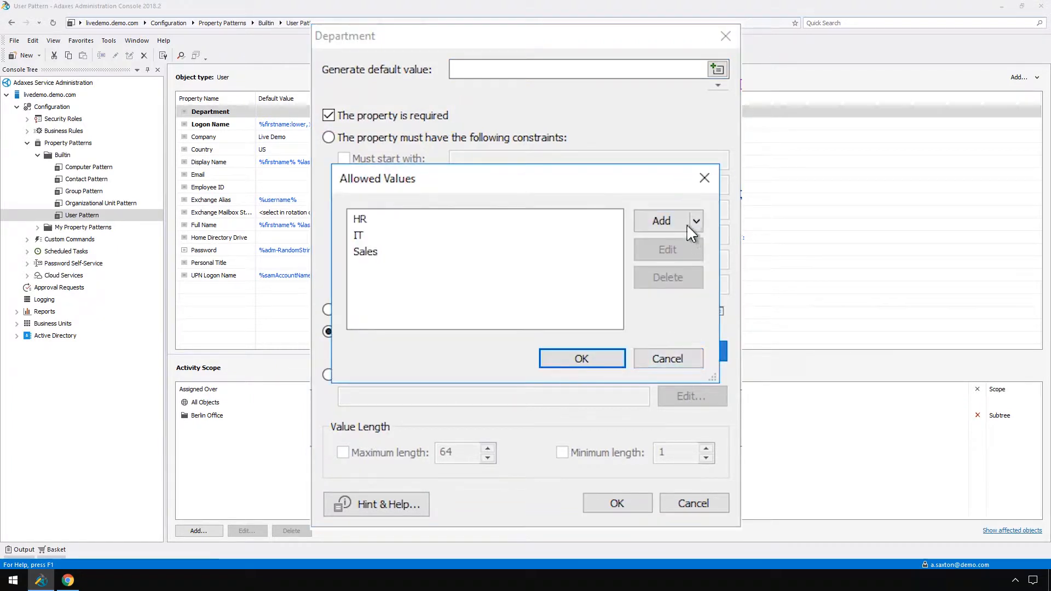
click(660, 222)
text(A)
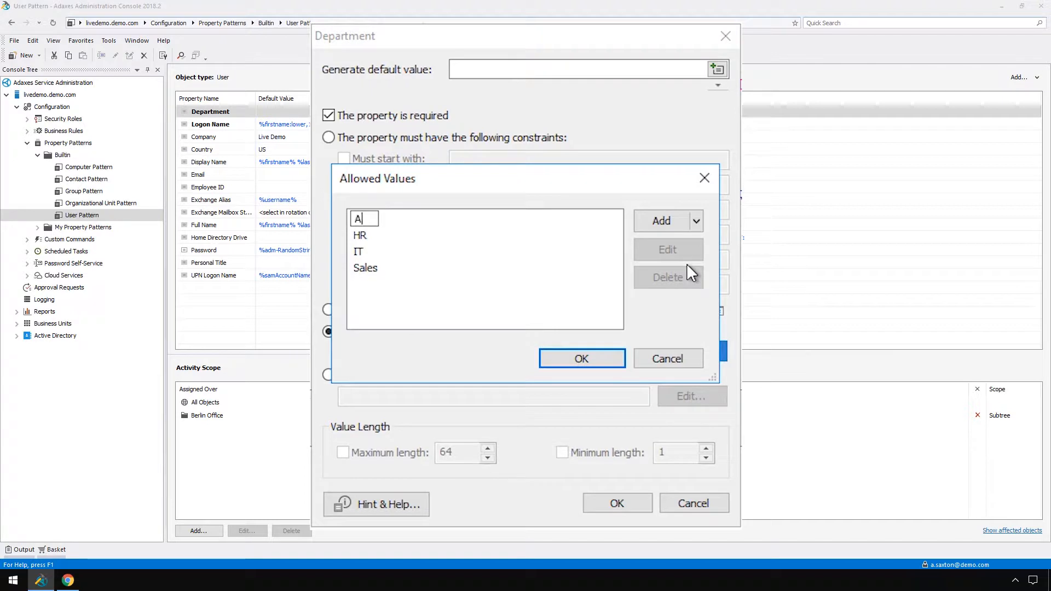
text(ccounting)
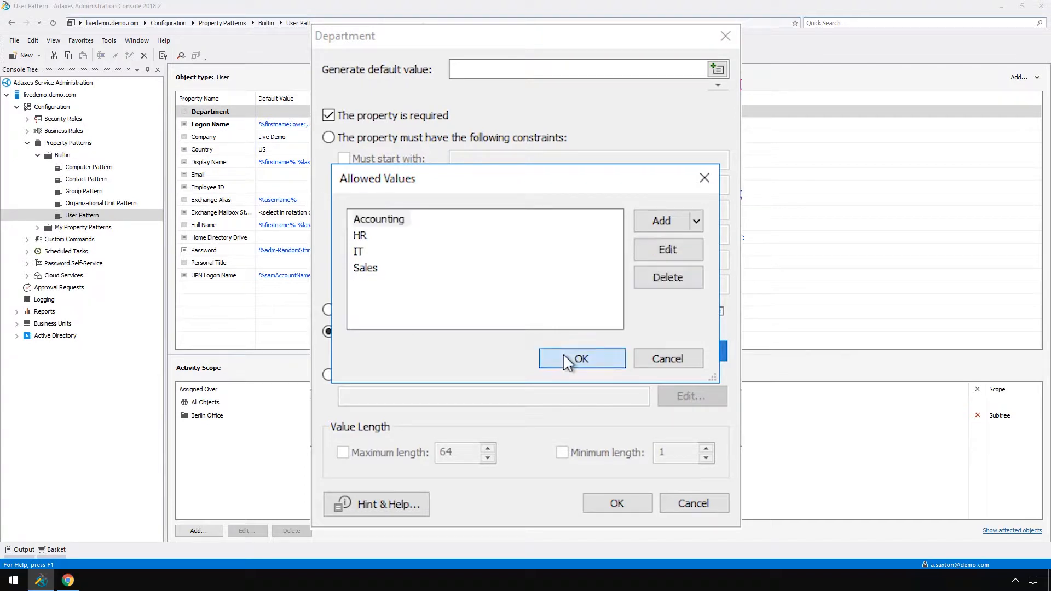
click(575, 359)
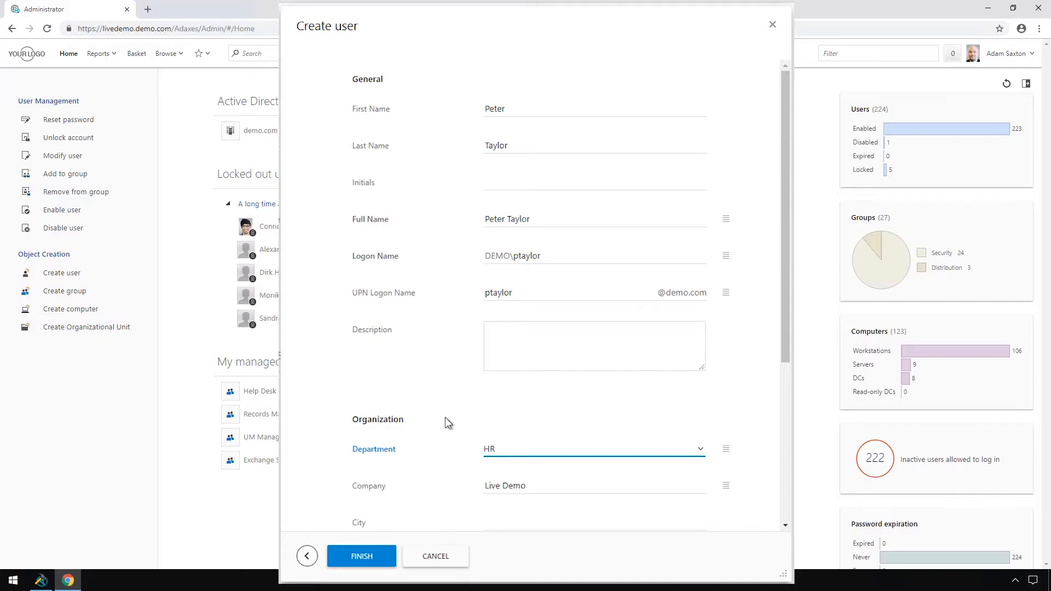
Step: In the Create user form in Chrome, view the Employee ID help and try to finish with a digits-only ID
scroll(445, 418, down, 5)
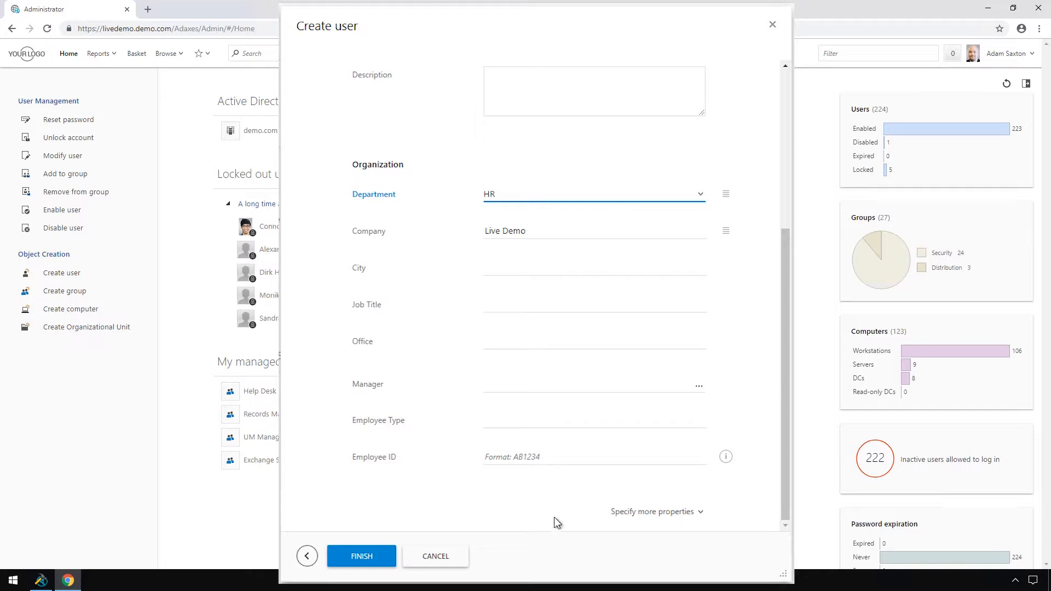
click(726, 458)
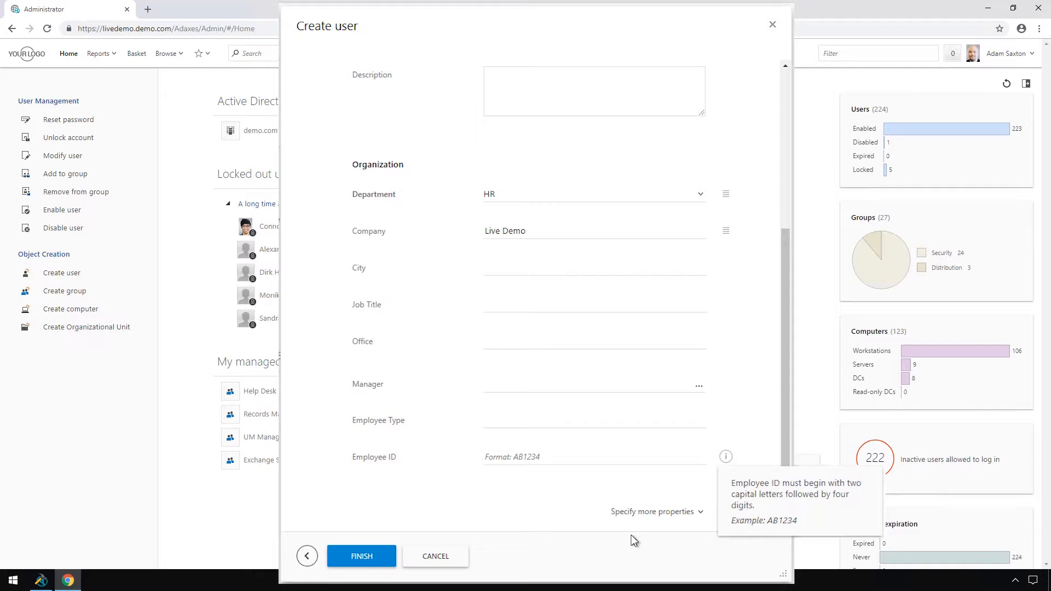
click(541, 457)
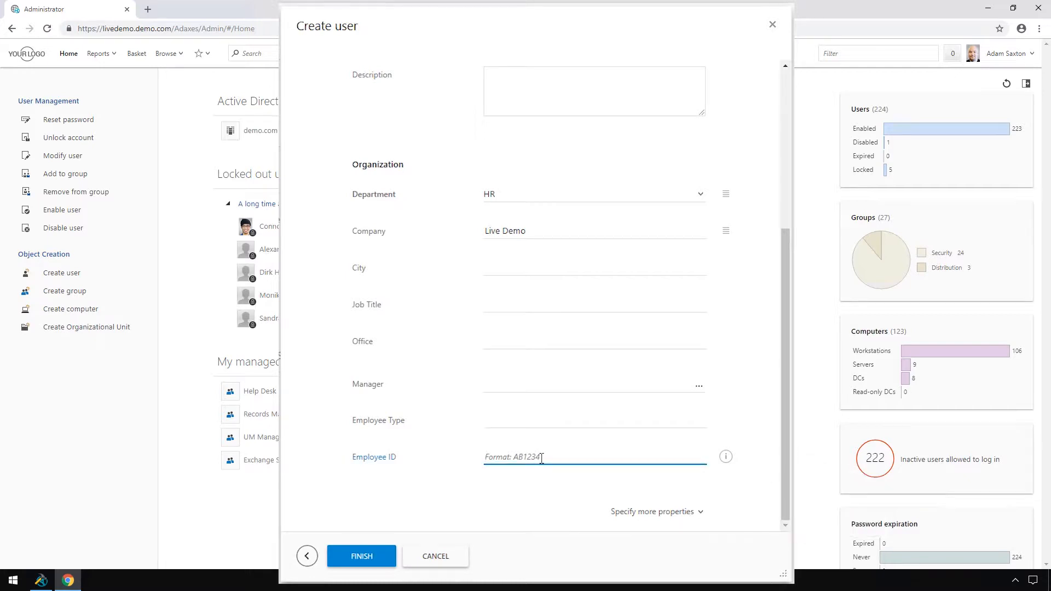
text(1234)
click(361, 558)
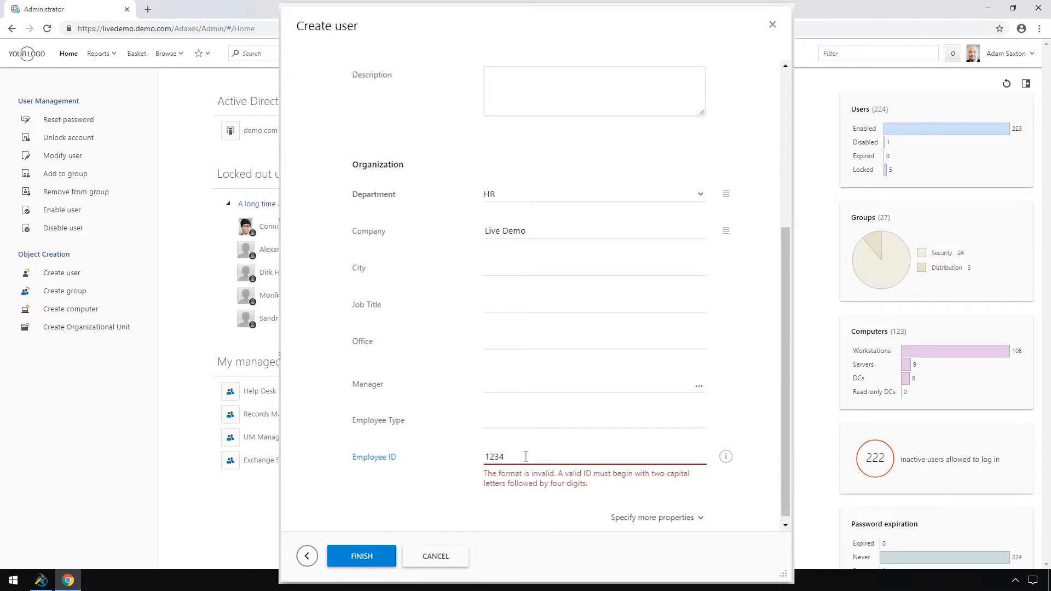
Step: Correct the Employee ID by prefixing it with the new user's two initials in capital letters
key(Home)
text(P{)
key(BackSpace)
text(T)
click(505, 496)
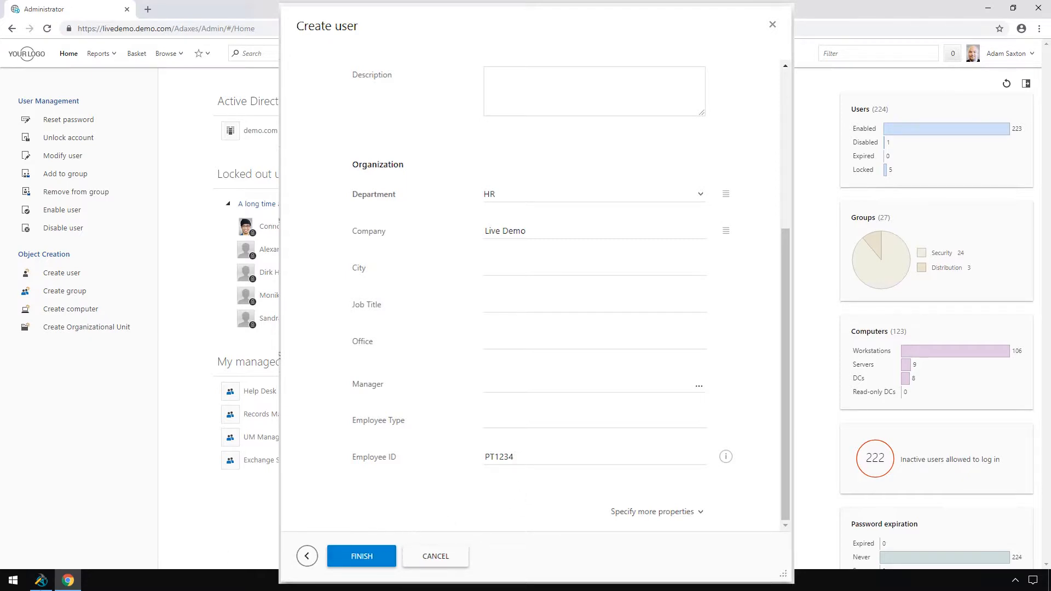
Step: In the Administration Console, review the Employee ID property's regexp error message and its hint and custom help text settings
click(41, 581)
click(245, 187)
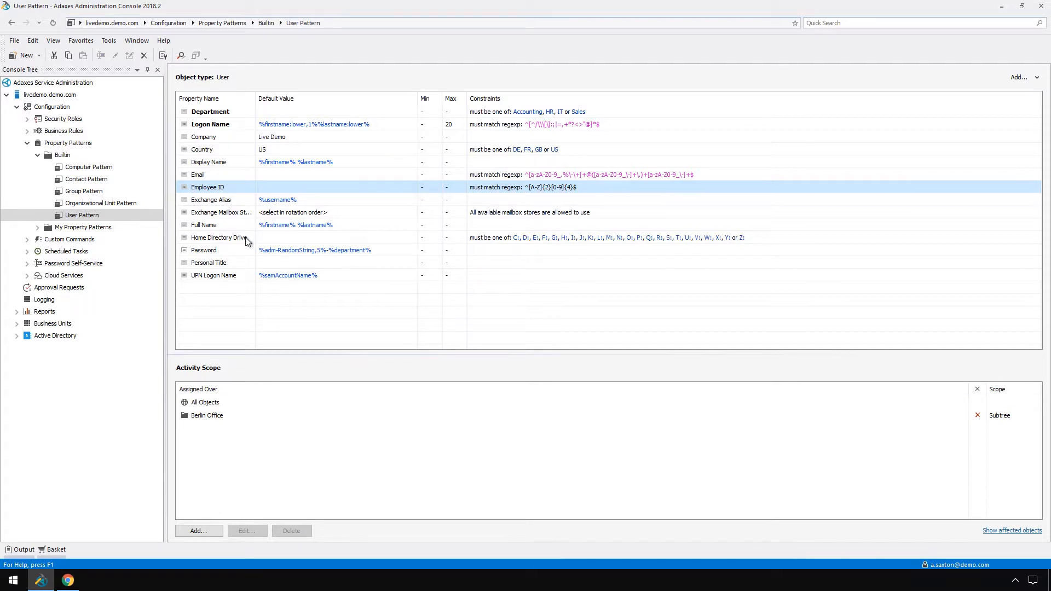
right_click(219, 191)
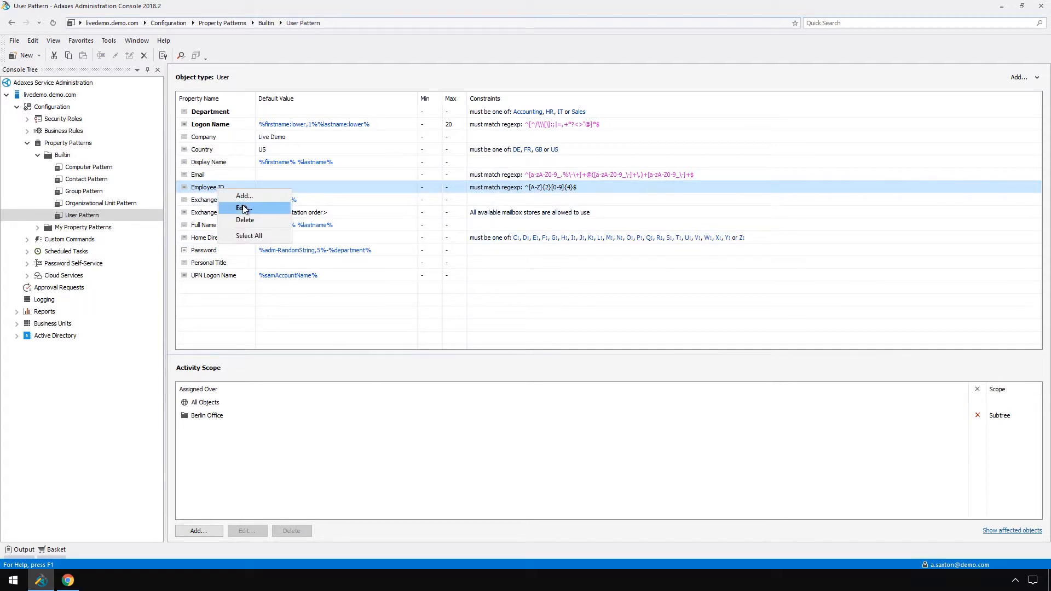
click(241, 208)
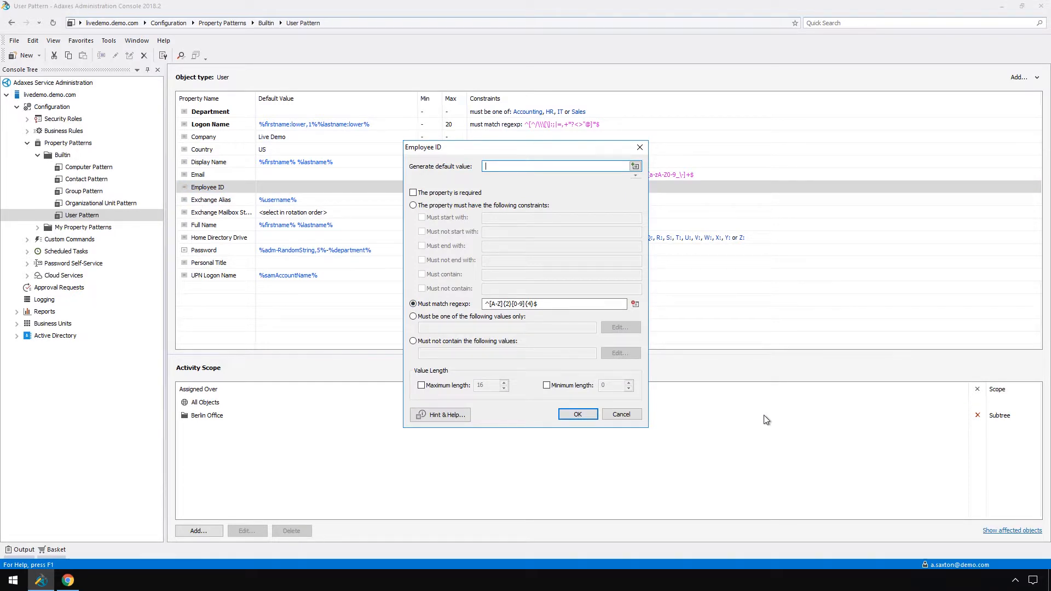
click(635, 303)
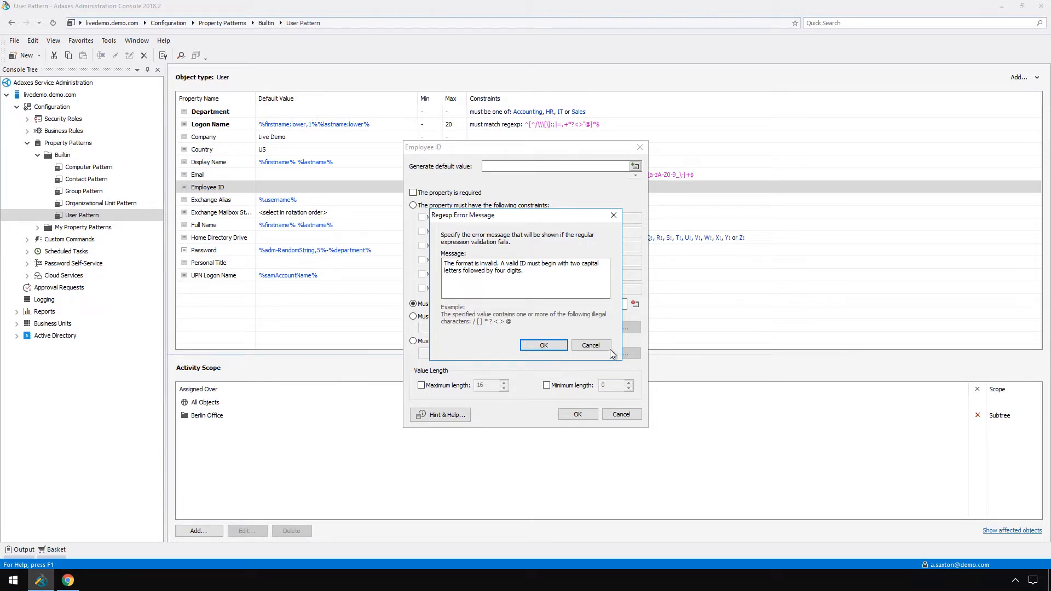
click(591, 345)
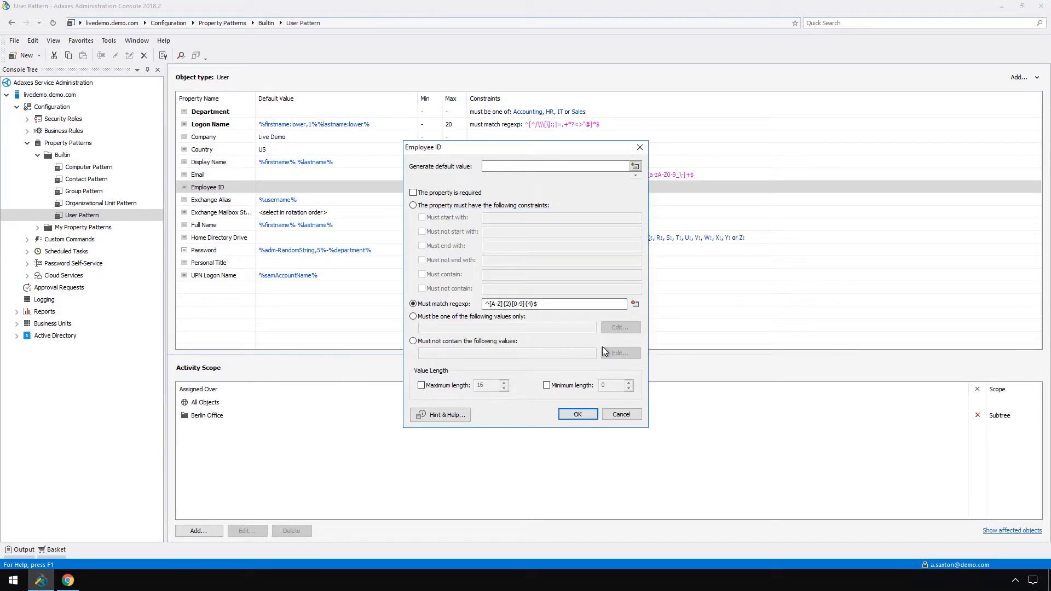
click(445, 415)
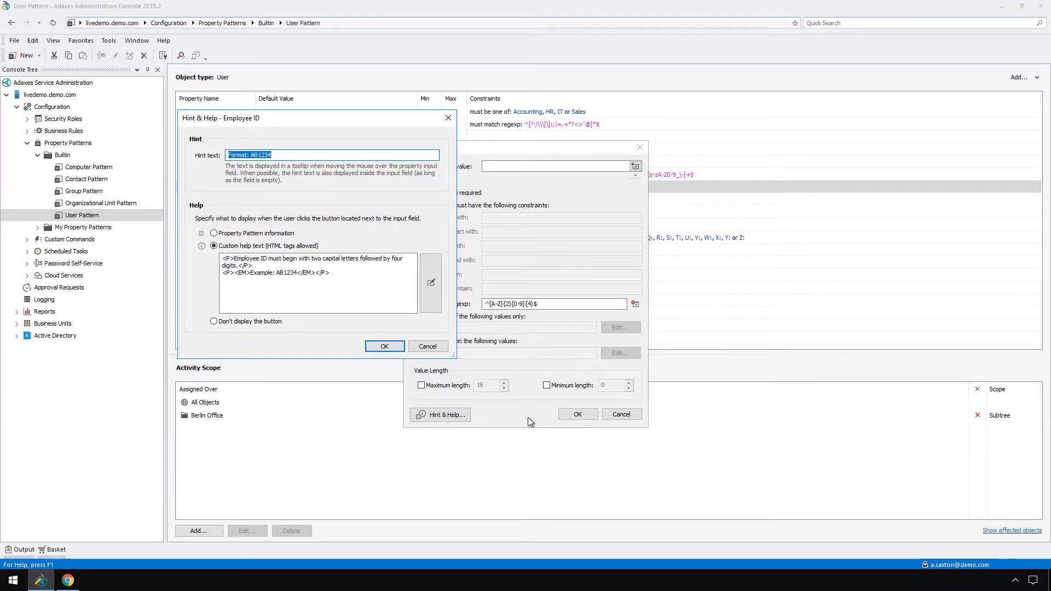
click(431, 283)
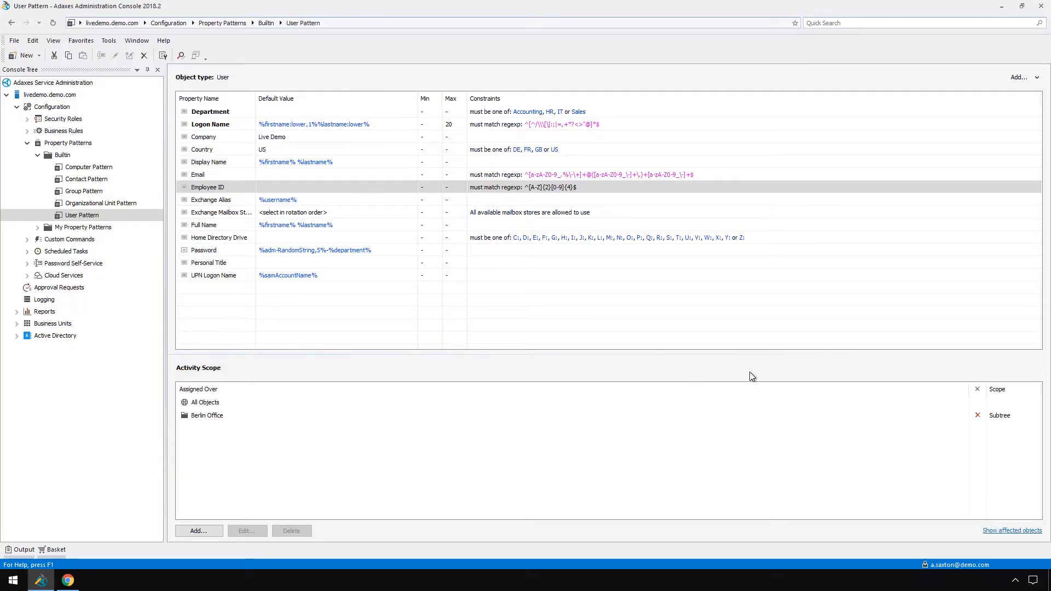
Step: Show all properties, filter them by "logon" and add the Logon Hours property to the User Pattern
click(1024, 80)
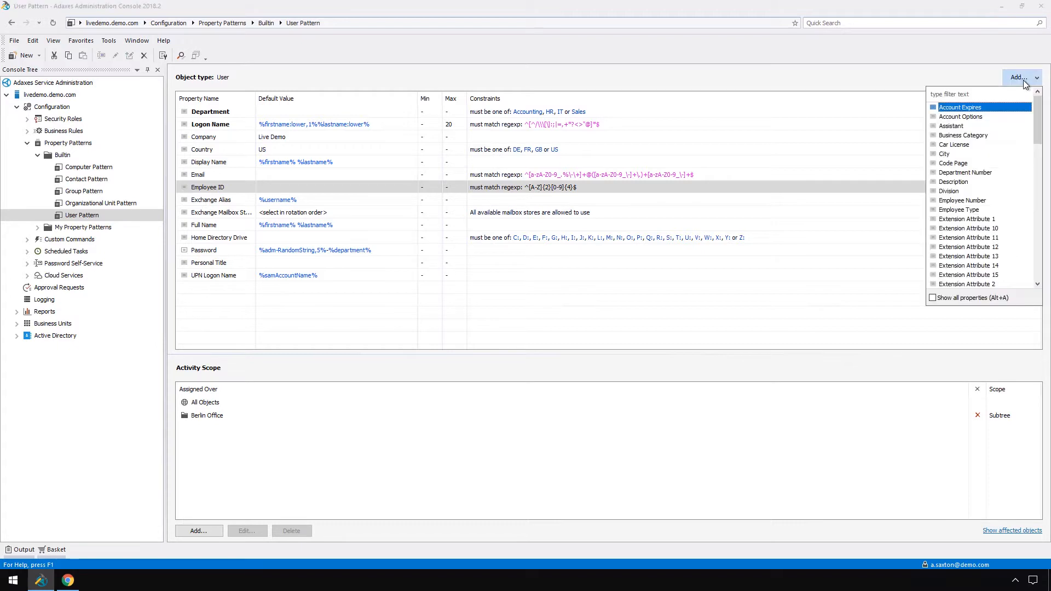
click(992, 96)
key(alt+a)
text(logon)
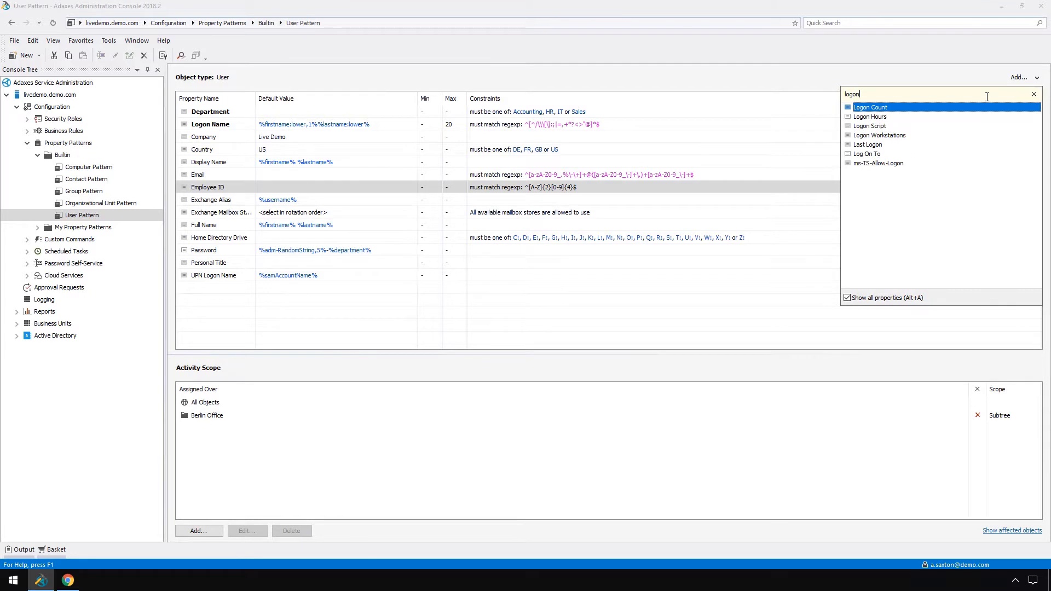
click(924, 117)
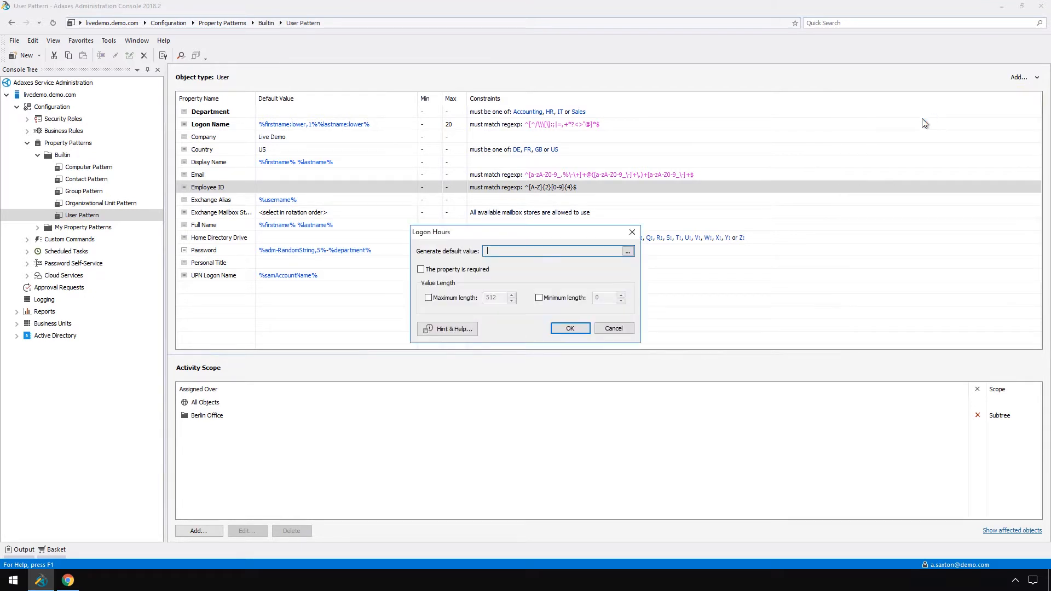
Step: Set the default Logon Hours to deny logon on Sunday and Saturday, and save the changes to the User Pattern
click(627, 251)
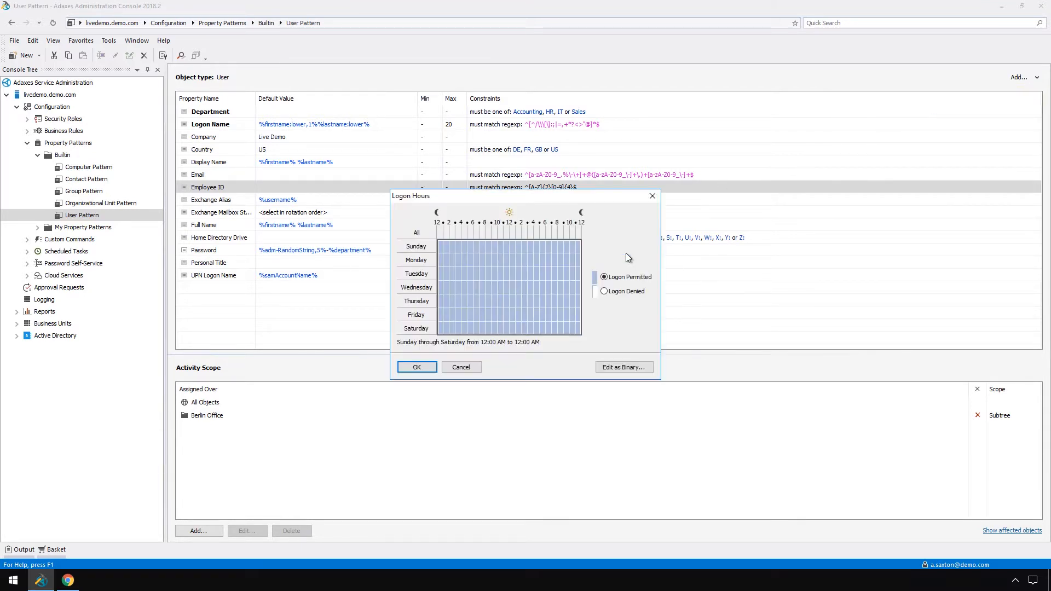
click(421, 246)
click(615, 291)
click(426, 331)
click(623, 289)
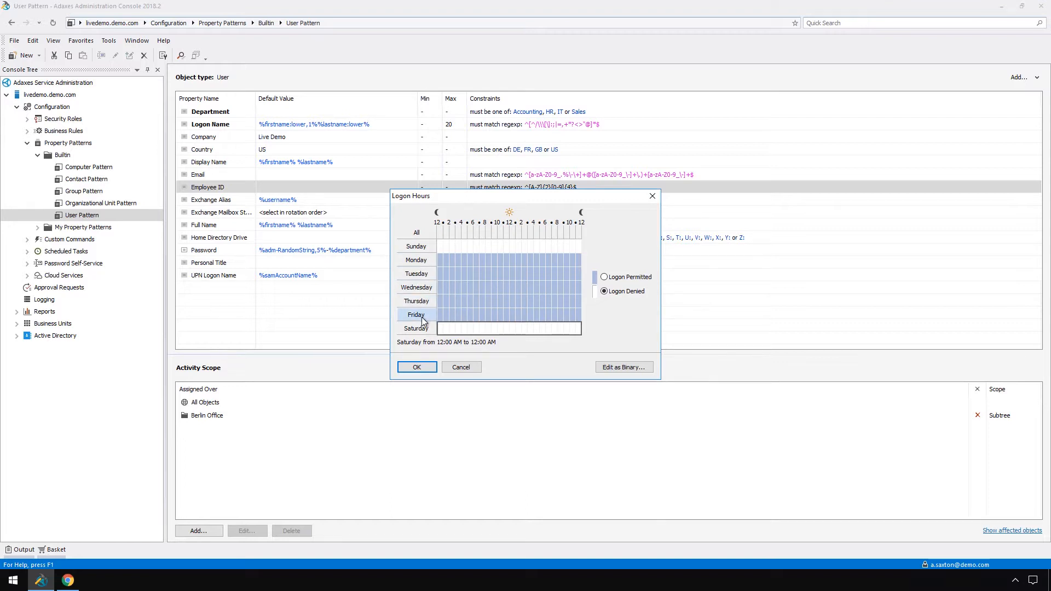
click(416, 368)
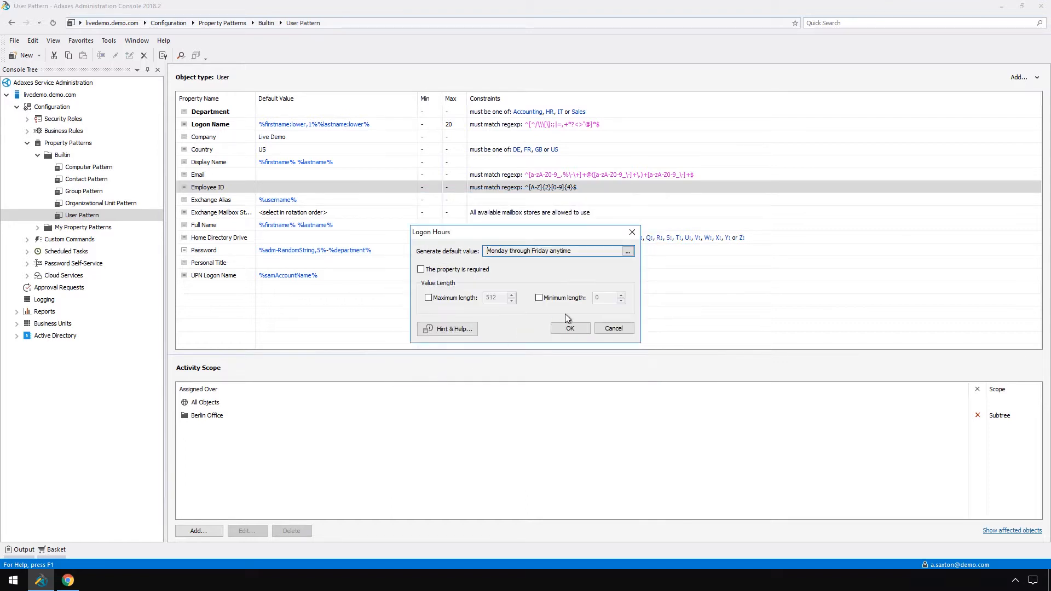
click(569, 328)
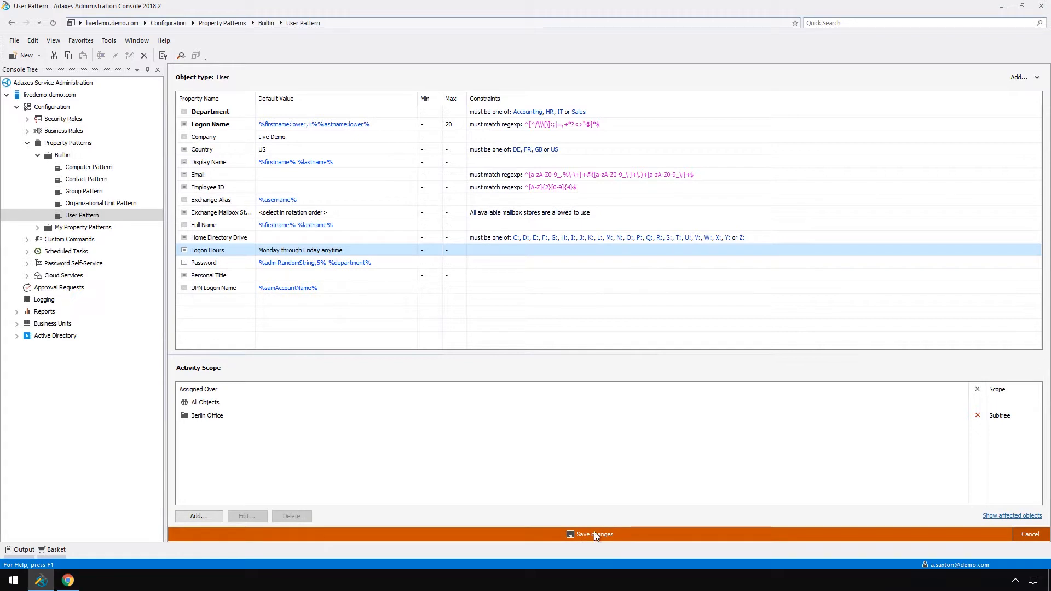
click(595, 534)
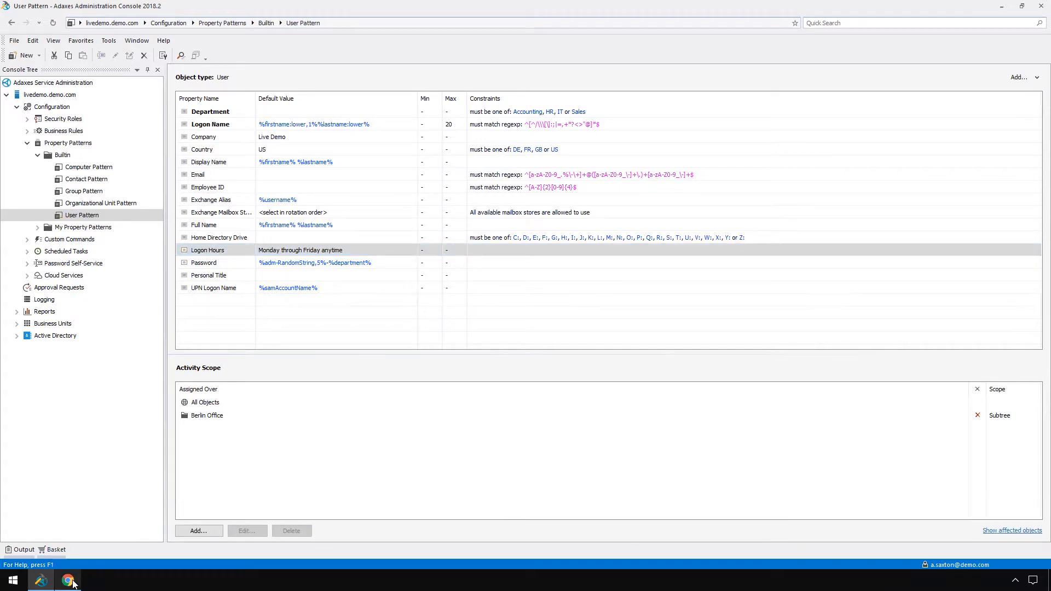
Step: In Chrome, finish creating the user and close the success dialog to open the new user's page
click(70, 581)
click(386, 535)
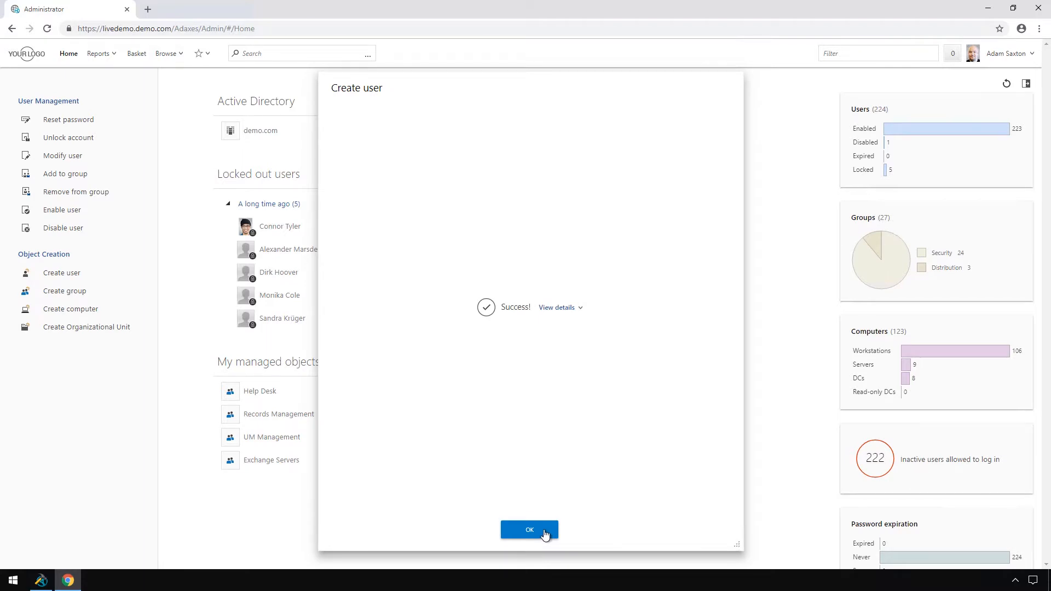
click(530, 530)
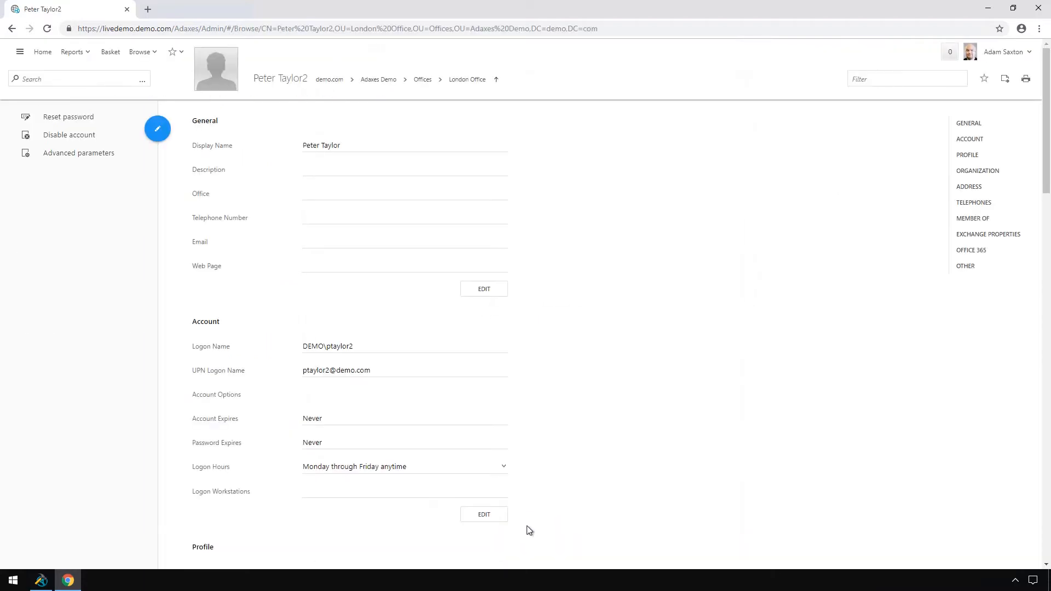
Step: Expand the new user's Logon Hours schedule in the Account section and review it with the General and Account properties
scroll(574, 459, down, 3)
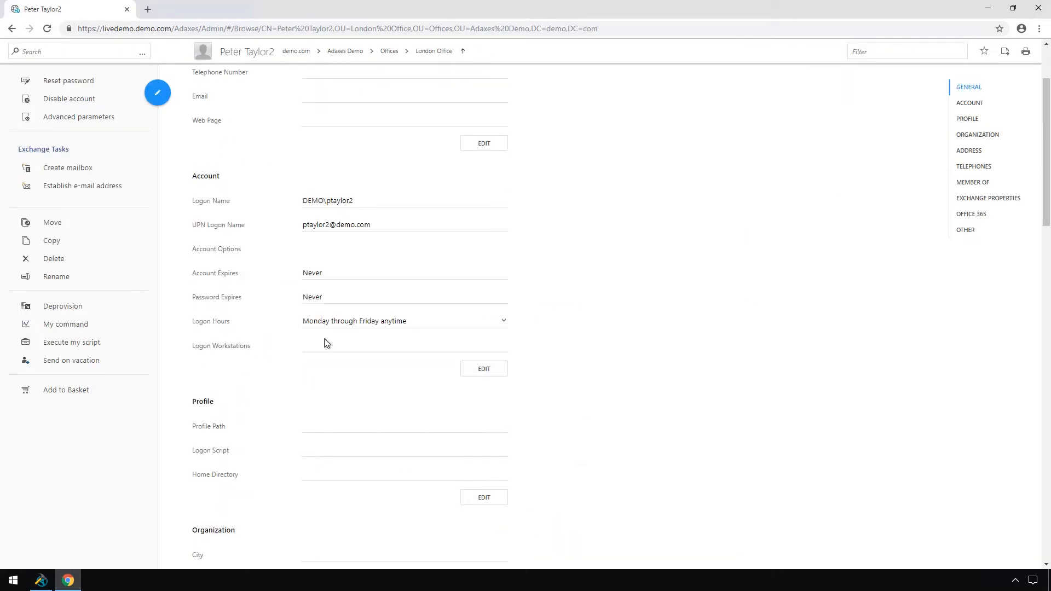
click(503, 322)
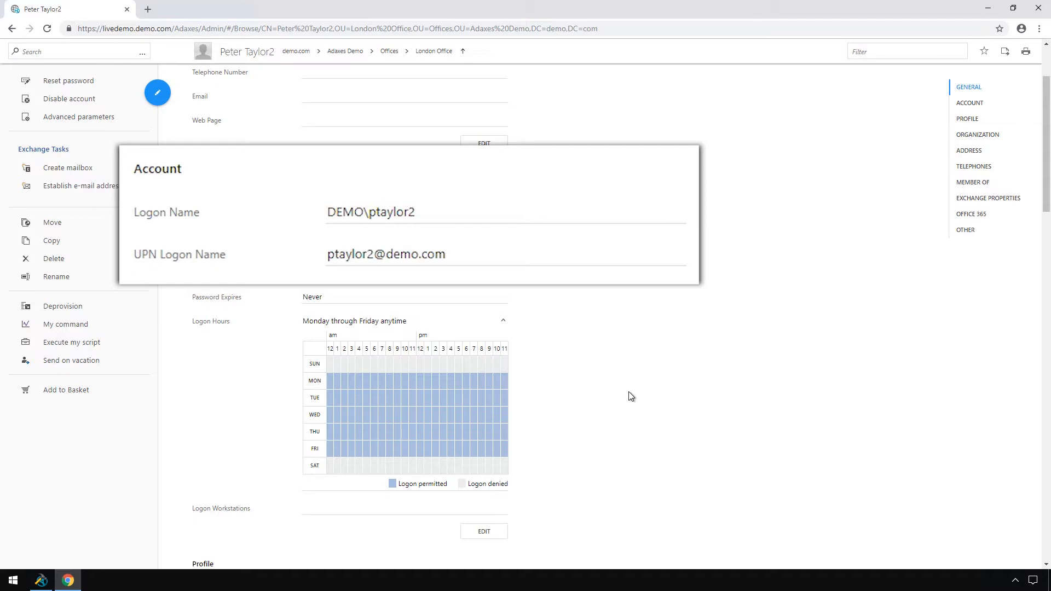
scroll(570, 288, up, 3)
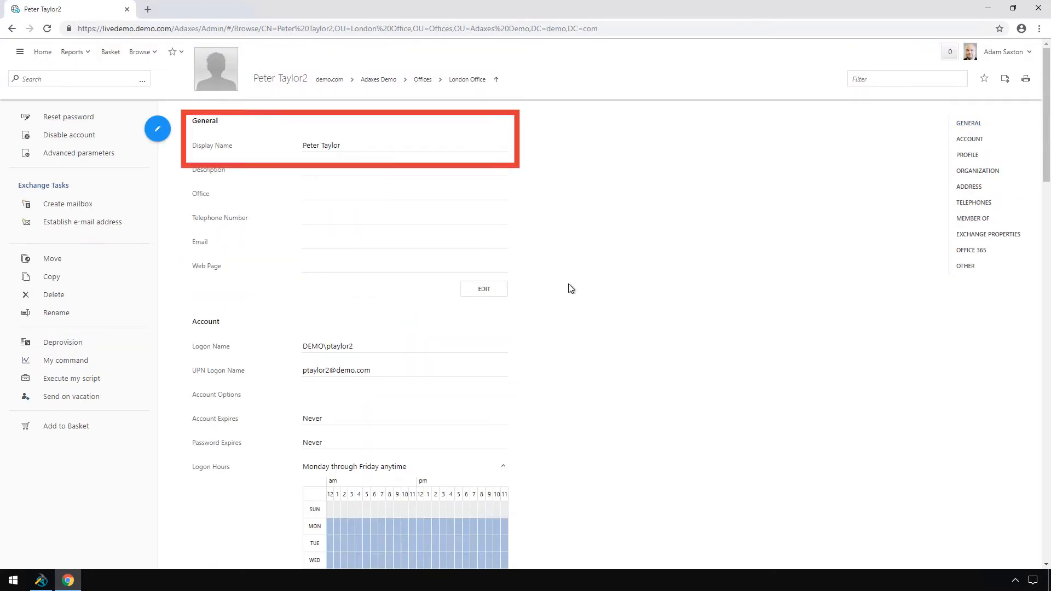